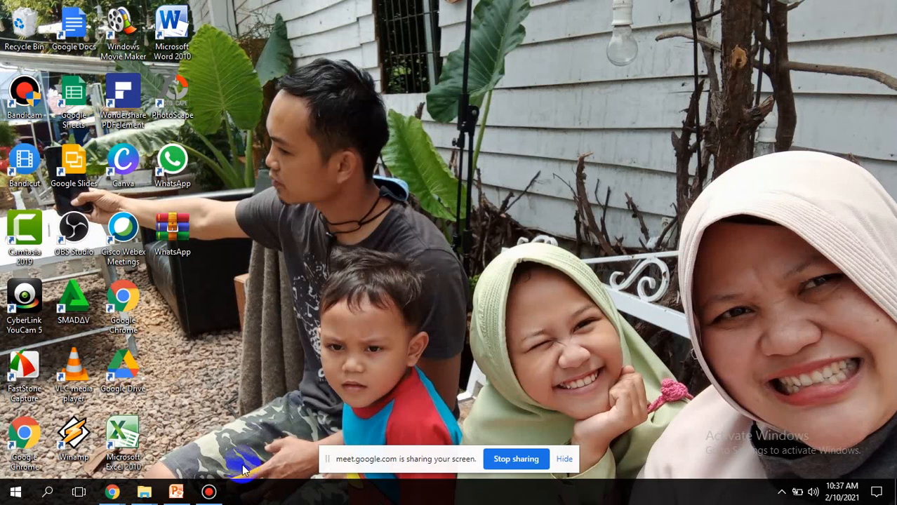
Step: Switch to Bandicam, move its window toward the middle of the desktop and set the recording area to full screen (Layar penuh)
click(209, 492)
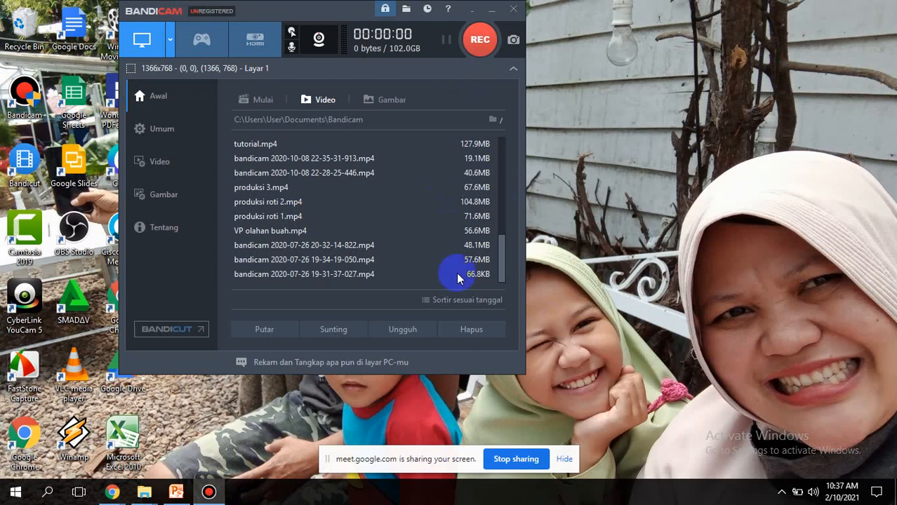
drag(321, 9, 506, 12)
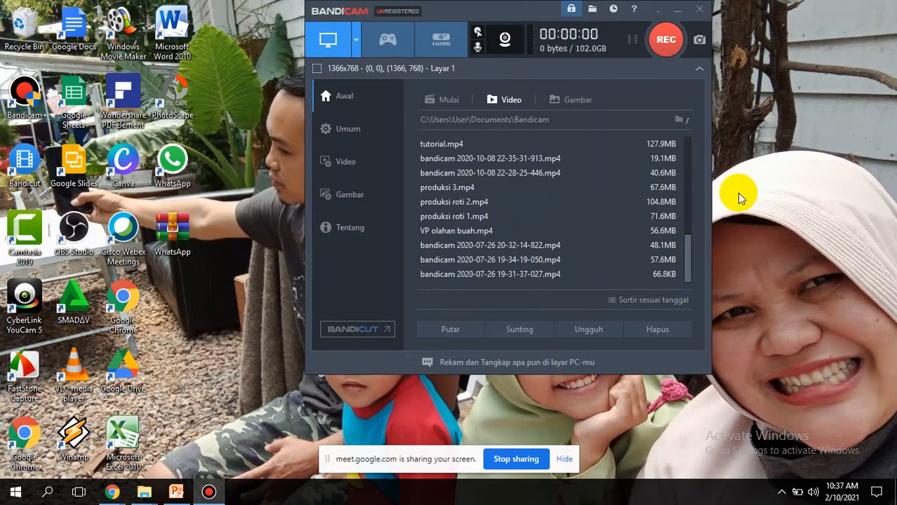
click(325, 45)
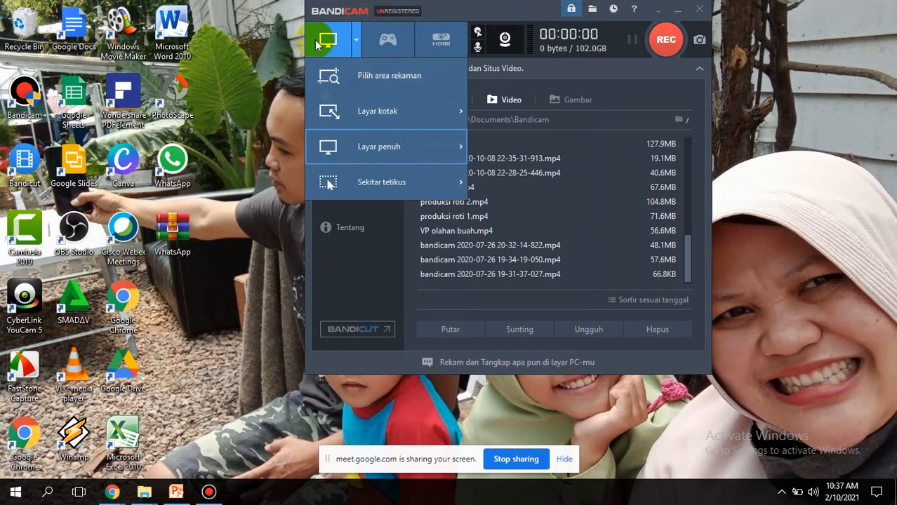
mouse_move(372, 123)
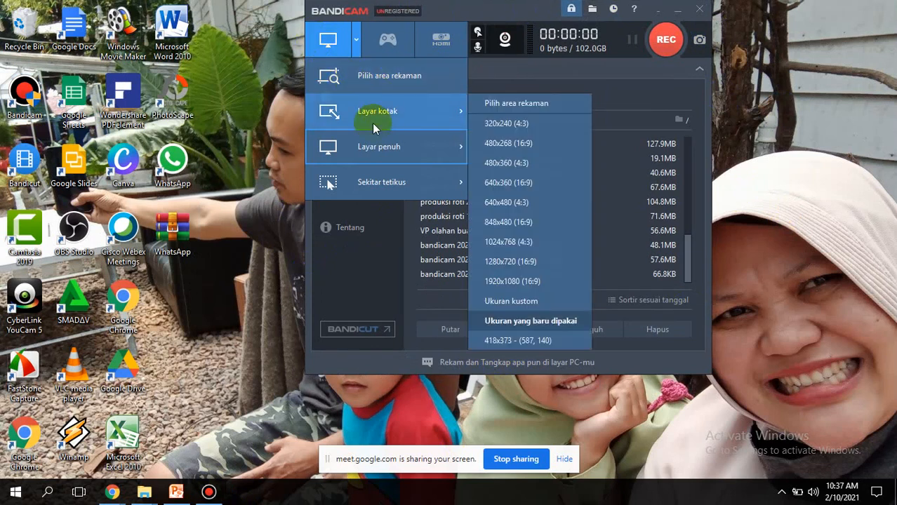
mouse_move(372, 148)
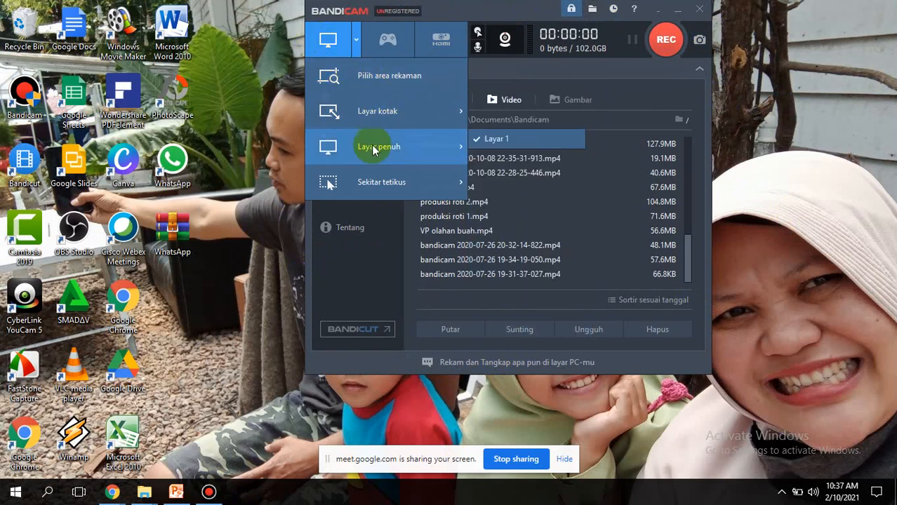
mouse_move(372, 184)
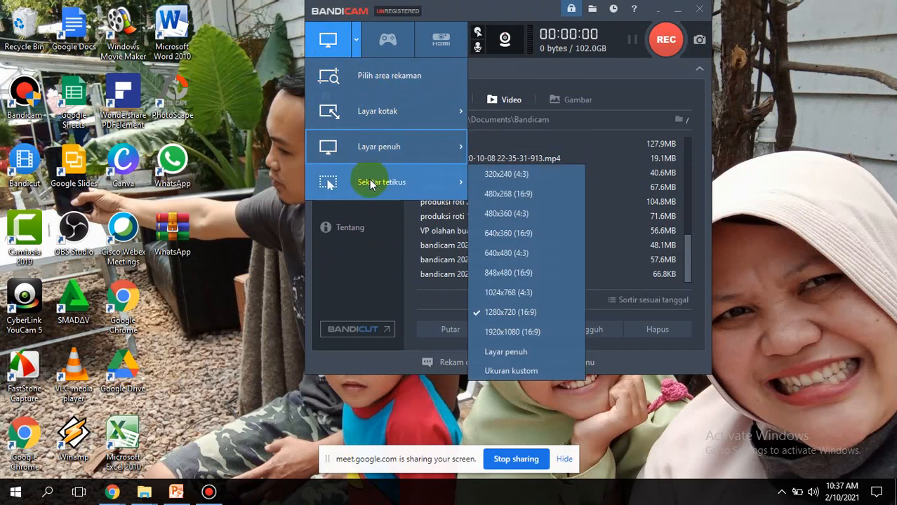
click(392, 151)
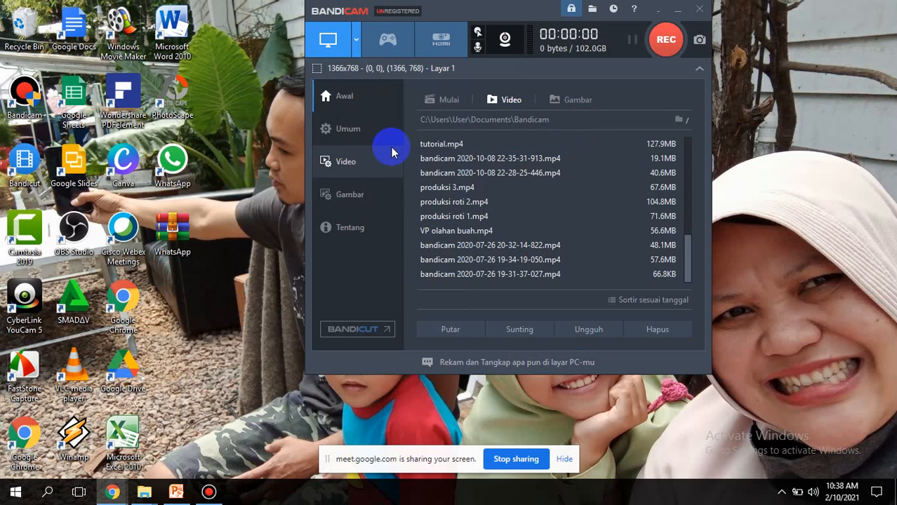
Step: Toggle sound recording (Rekam Suara) off and back on in the recording settings, and accept the settings
click(478, 39)
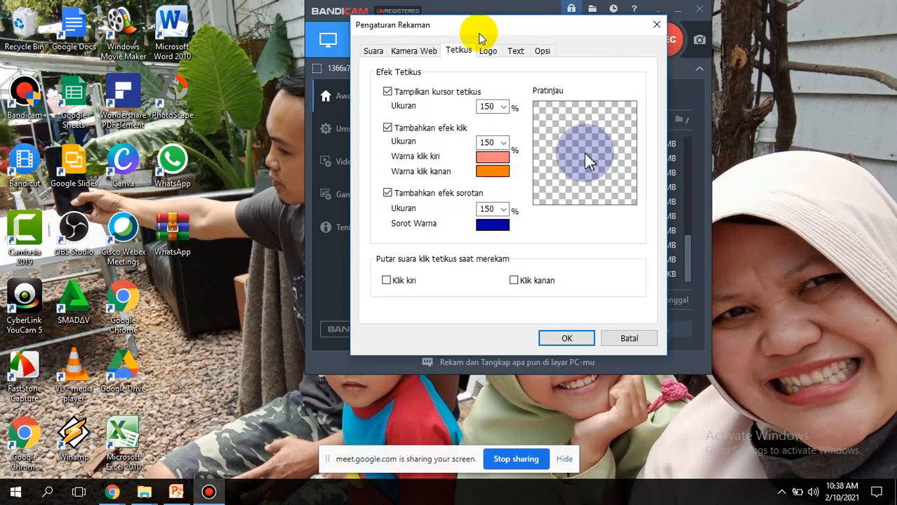
click(657, 25)
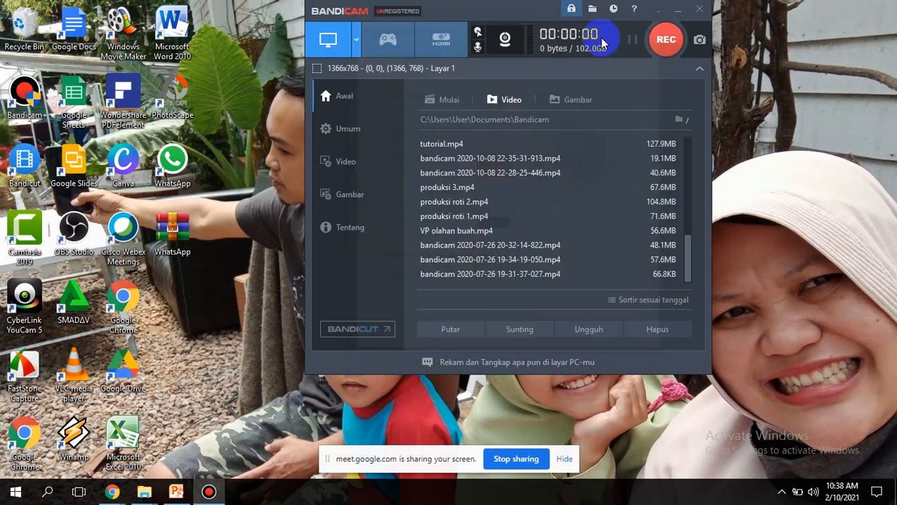
click(478, 49)
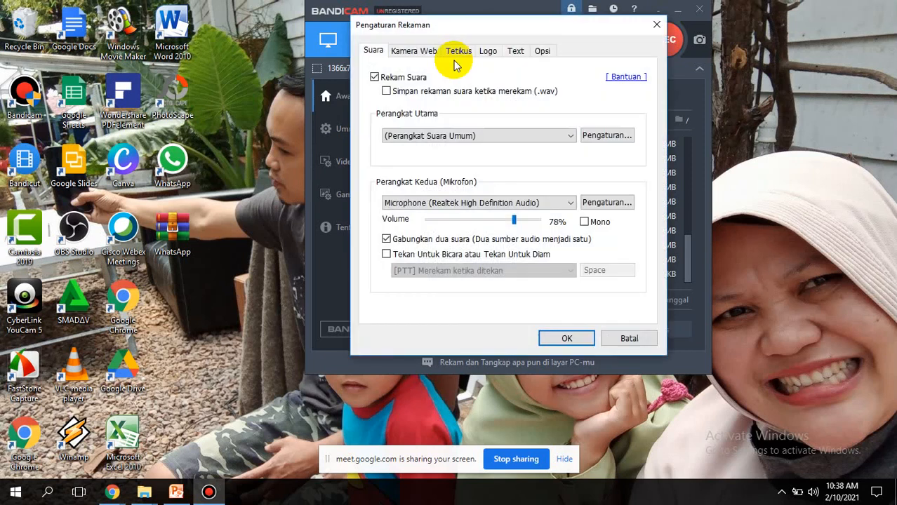
click(375, 78)
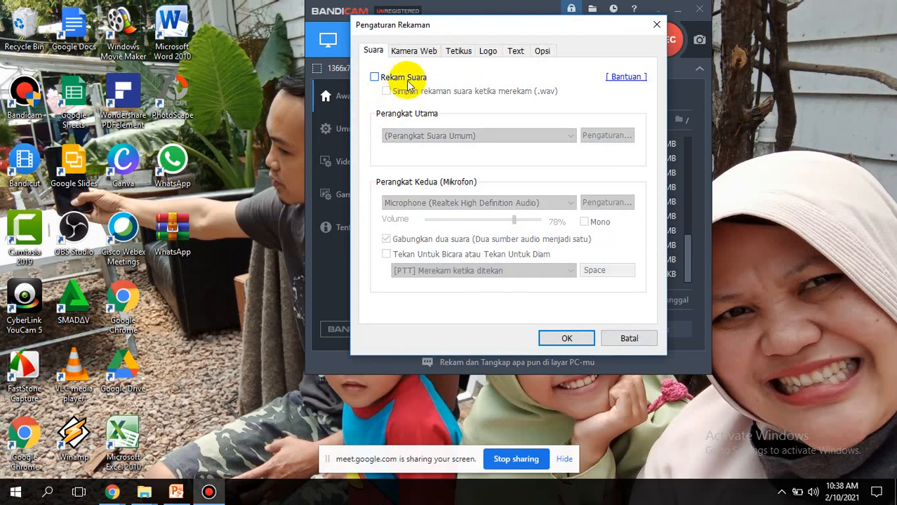
click(374, 78)
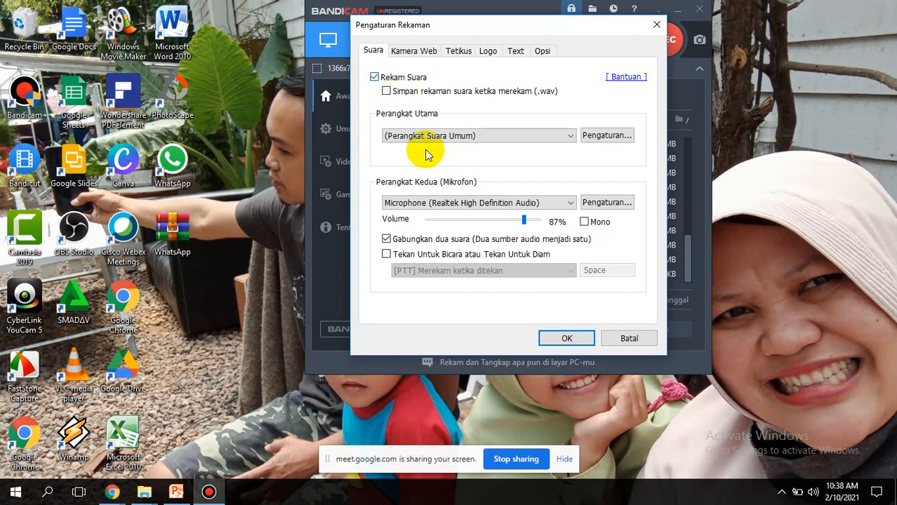
click(570, 340)
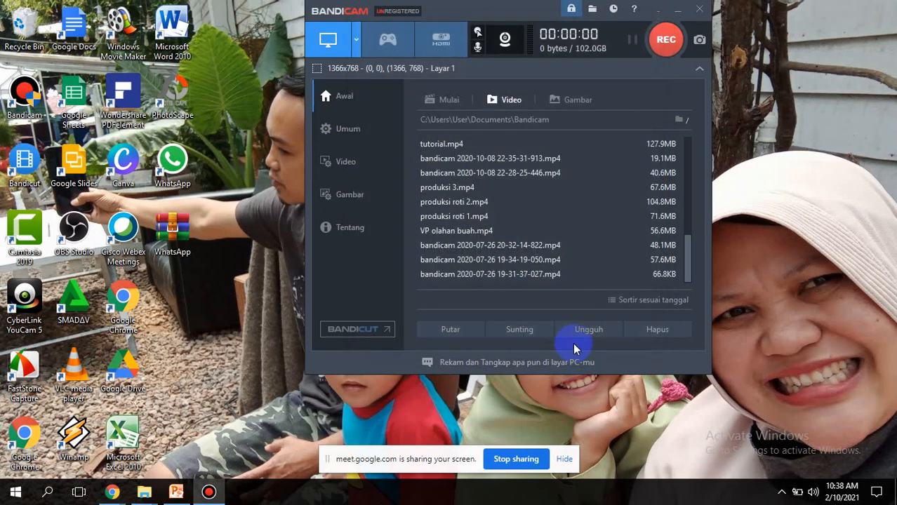
Step: Turn off the cursor display, click effect and highlight effect in the mouse (Tetikus) recording settings
click(479, 38)
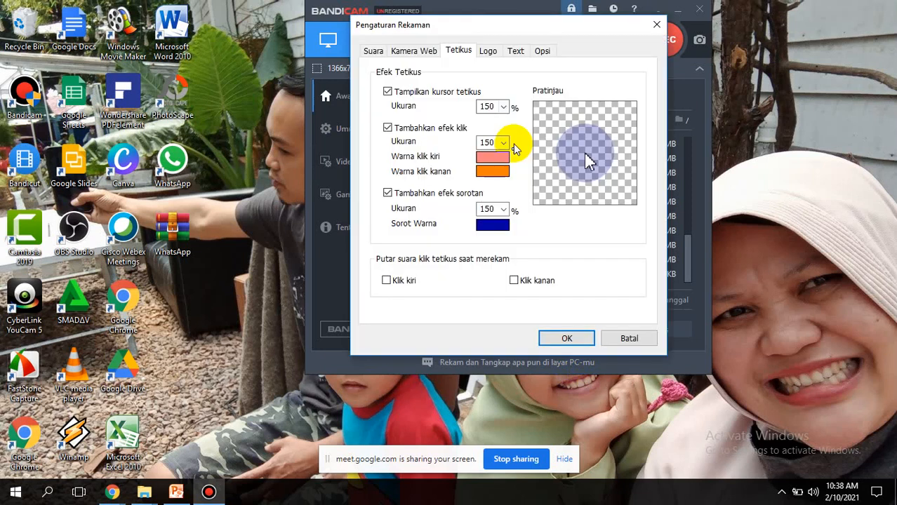
click(387, 92)
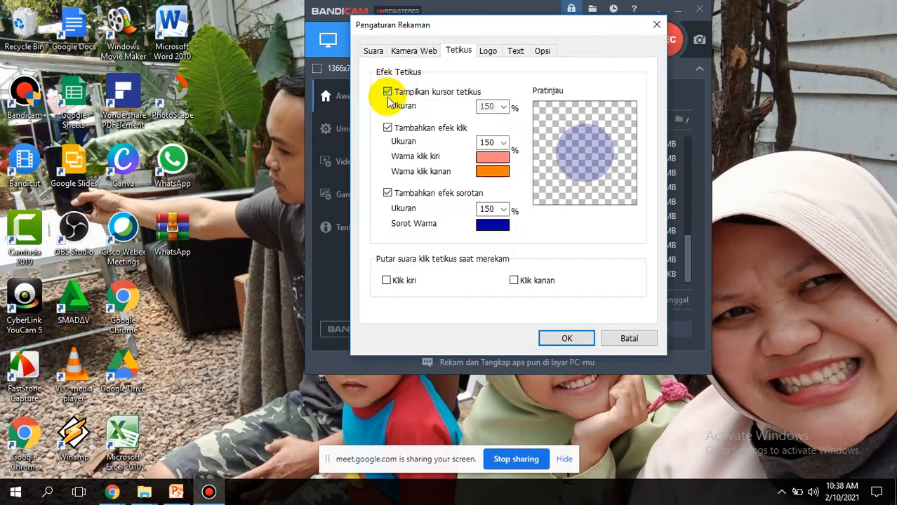
click(387, 128)
click(387, 193)
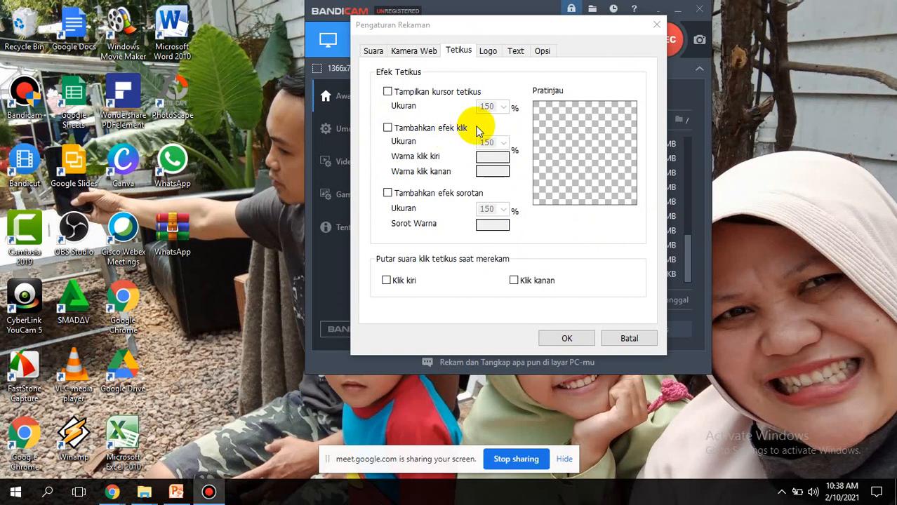
Step: Enable the cursor display (Tampilkan kursor tetikus), try a cursor size of 300%, and set it to 150%
click(388, 92)
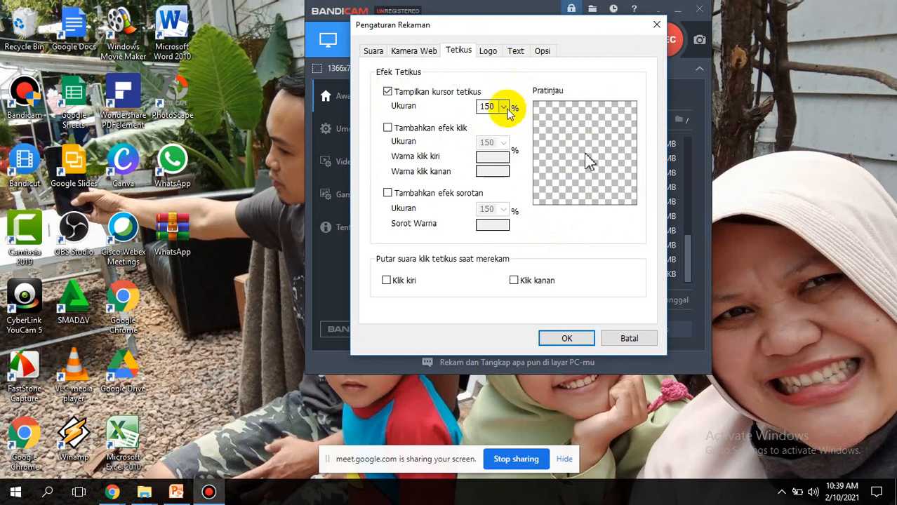
click(504, 108)
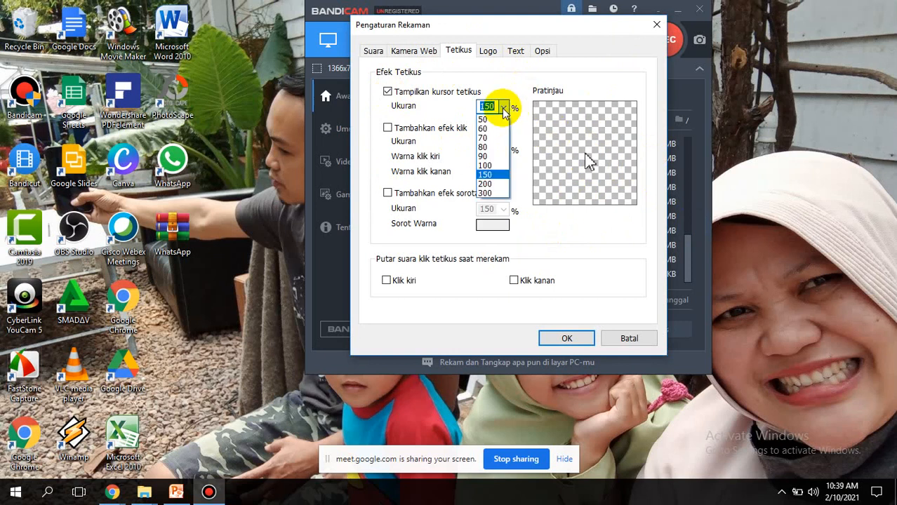
click(486, 194)
click(503, 106)
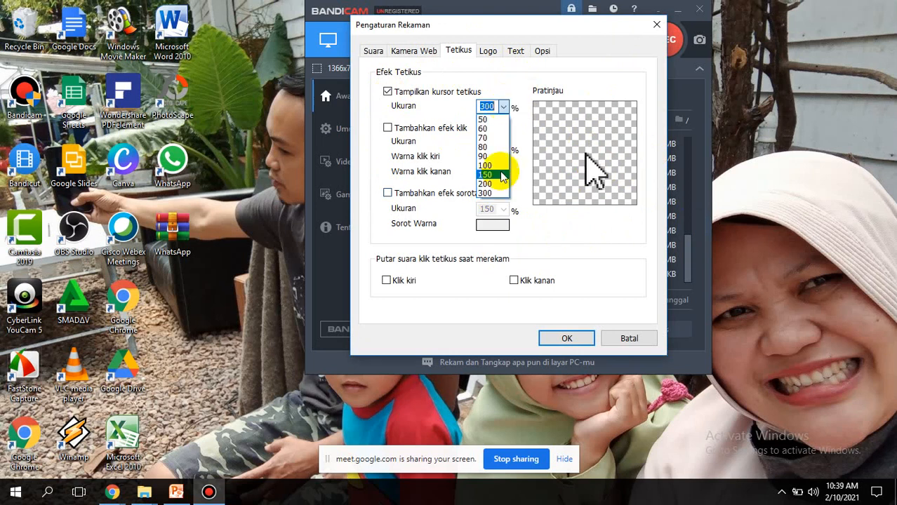
click(503, 175)
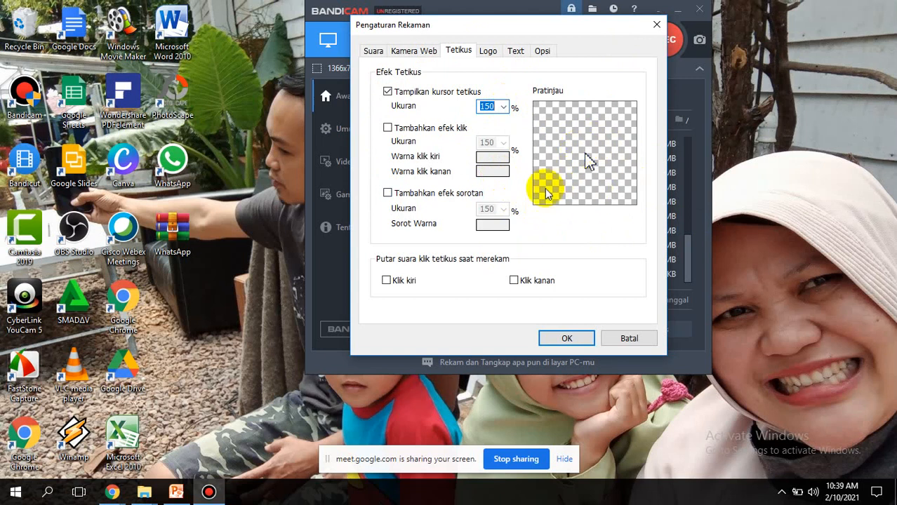
Step: Enable the click effect (Tambahkan efek klik), try sizes of 300% and 100%, and set its size to 150%
click(420, 129)
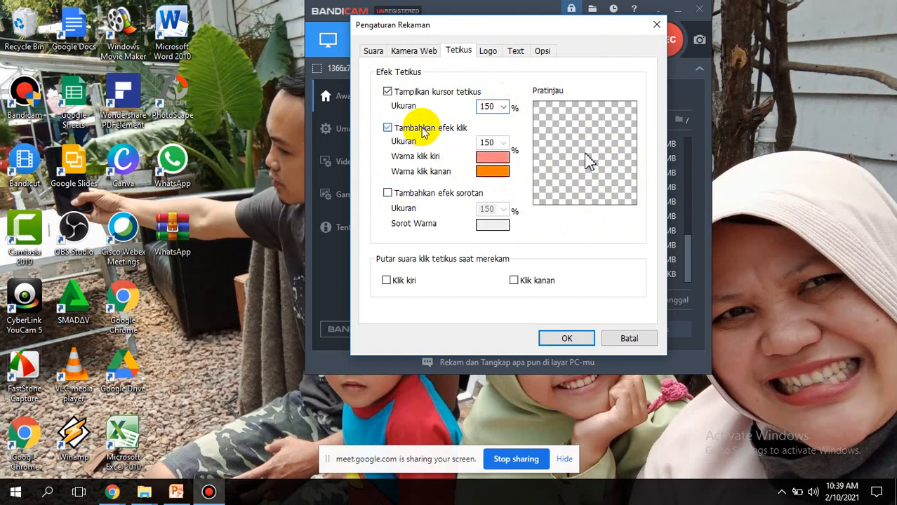
click(499, 143)
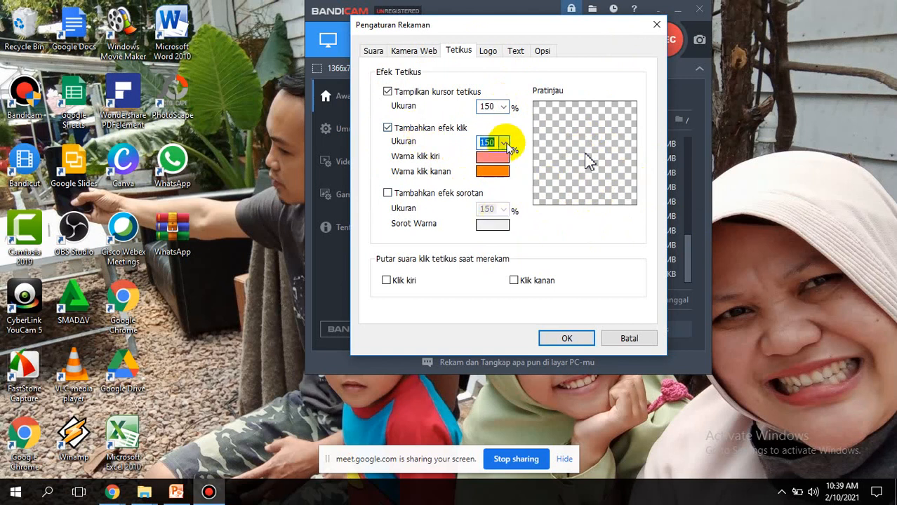
click(590, 165)
click(492, 143)
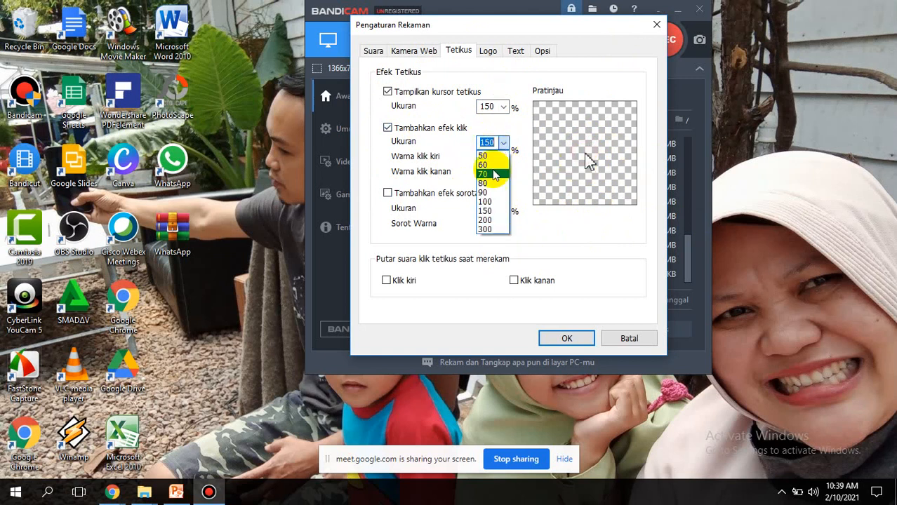
click(486, 229)
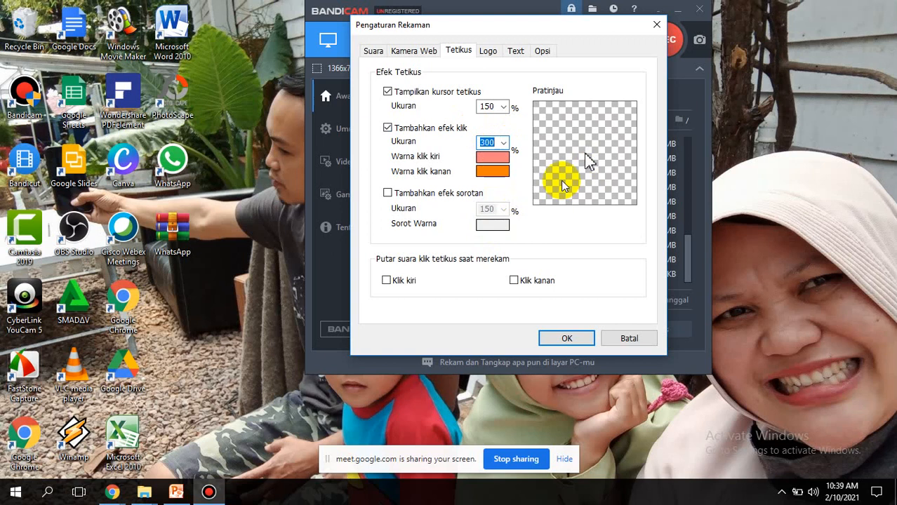
click(479, 145)
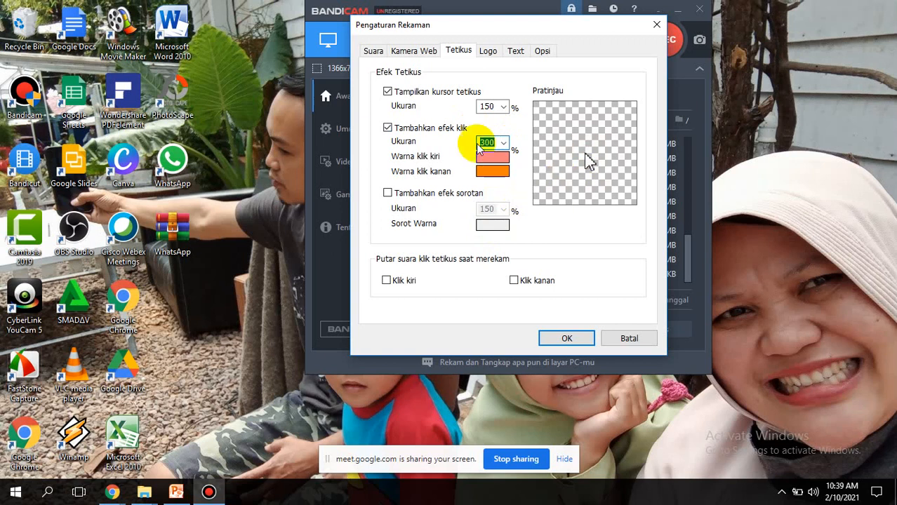
click(504, 143)
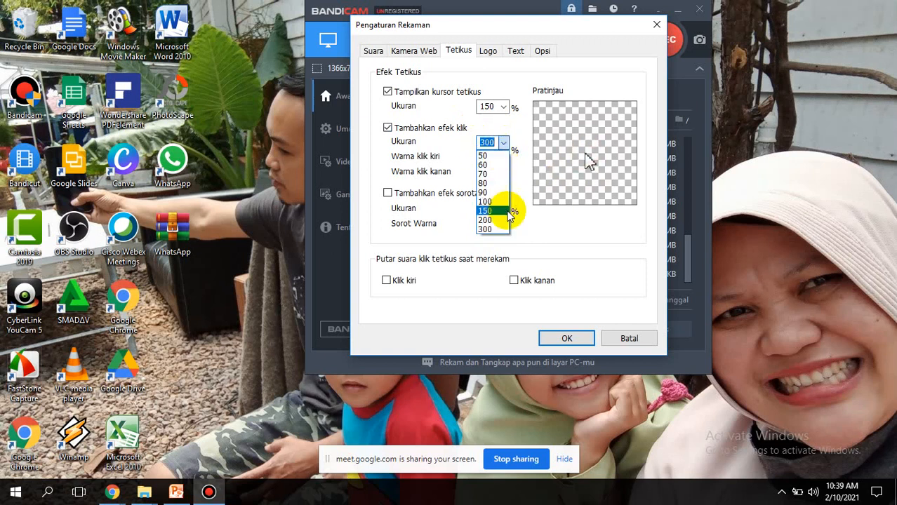
click(491, 201)
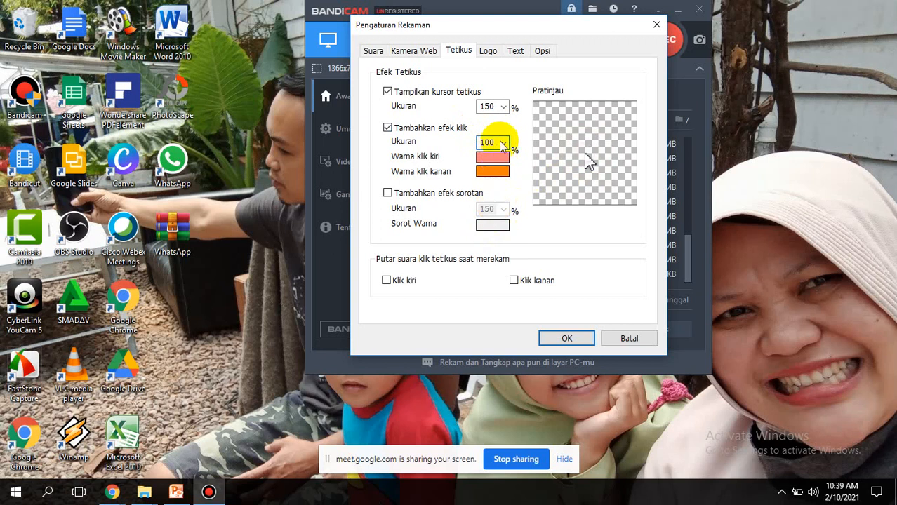
click(503, 144)
click(503, 211)
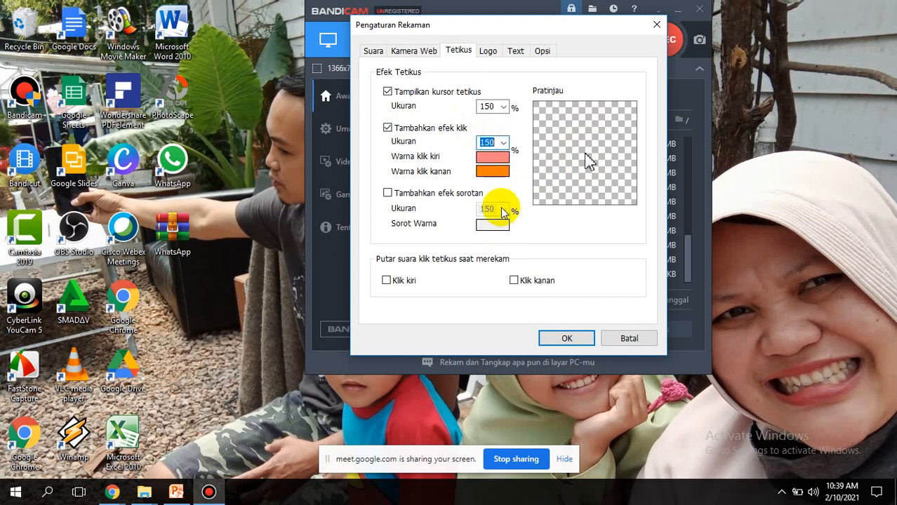
Step: Set the left-click effect color to light green and the right-click effect color to dark purple
click(492, 156)
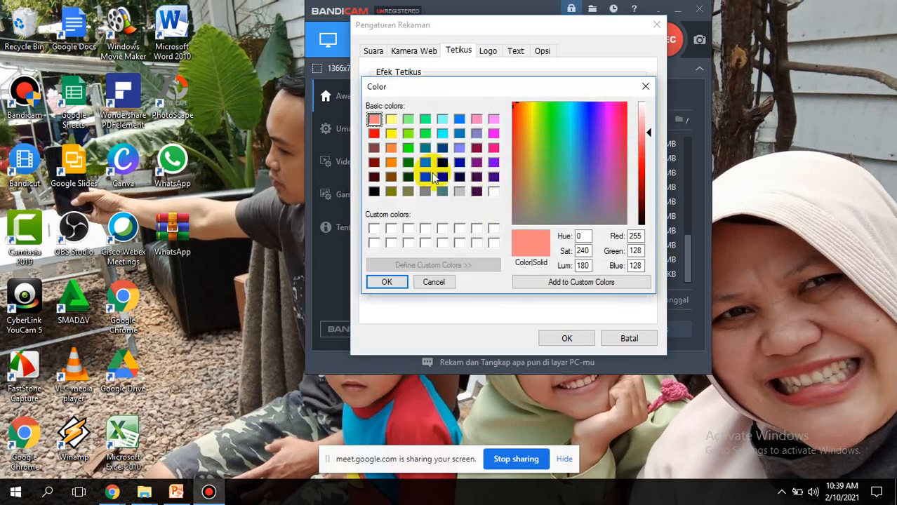
click(407, 121)
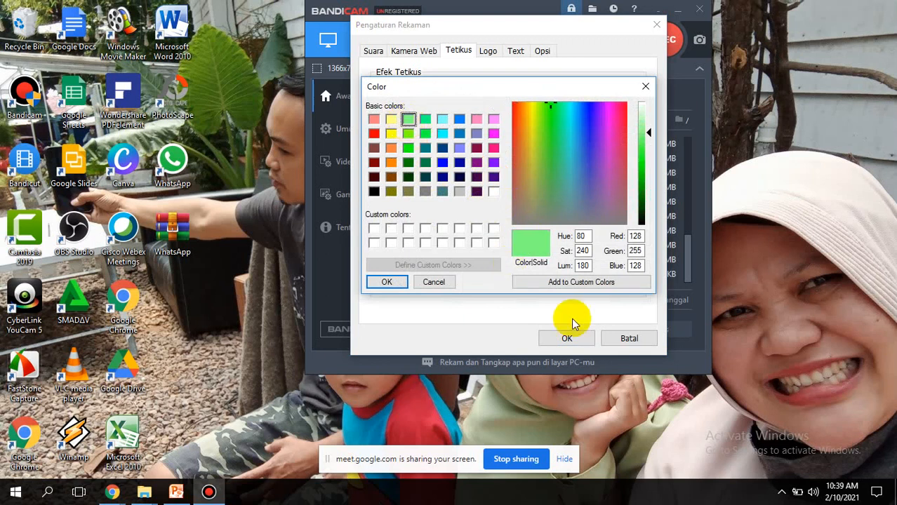
click(386, 282)
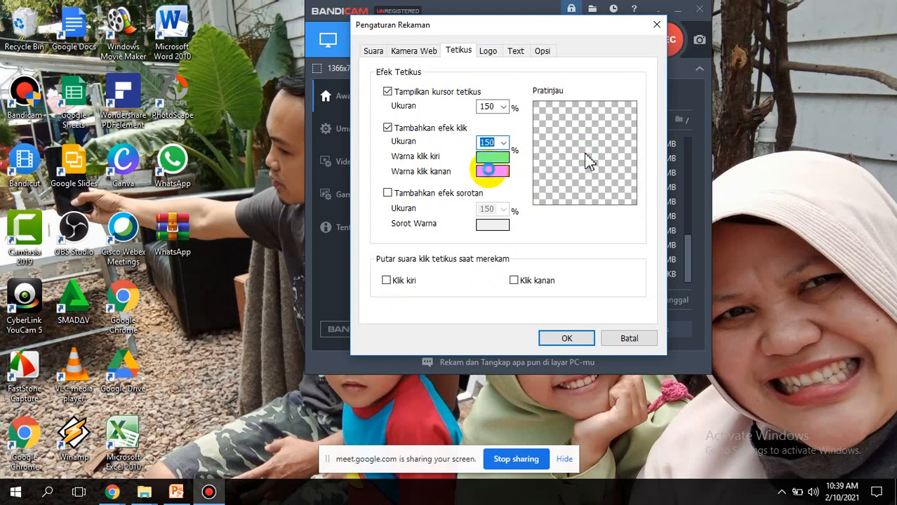
click(492, 170)
click(493, 177)
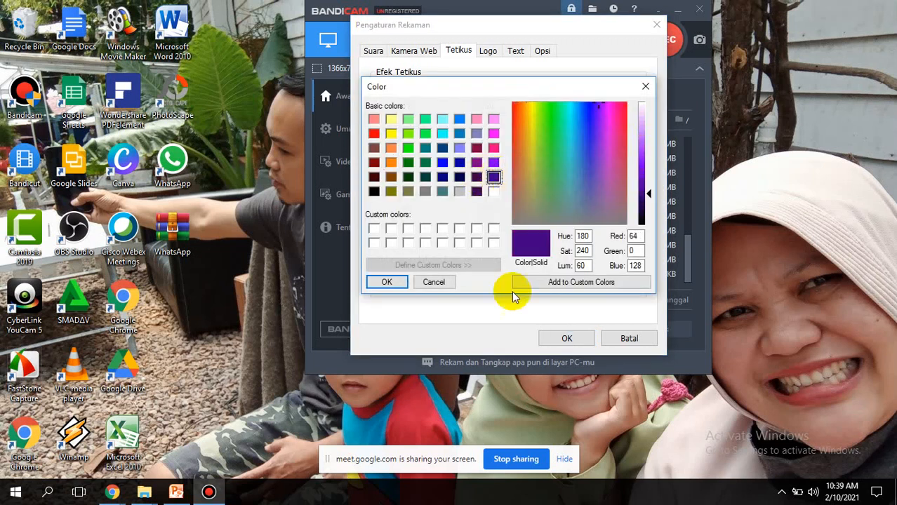
click(404, 282)
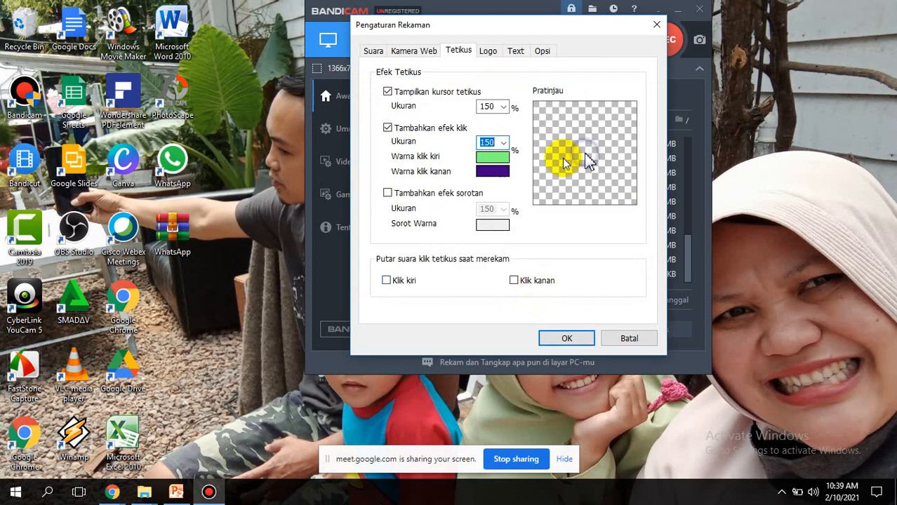
Step: Enable the highlight effect (Tambahkan efek sorotan), set its size to 90%, and change its color to light red (255, 128, 128)
click(394, 195)
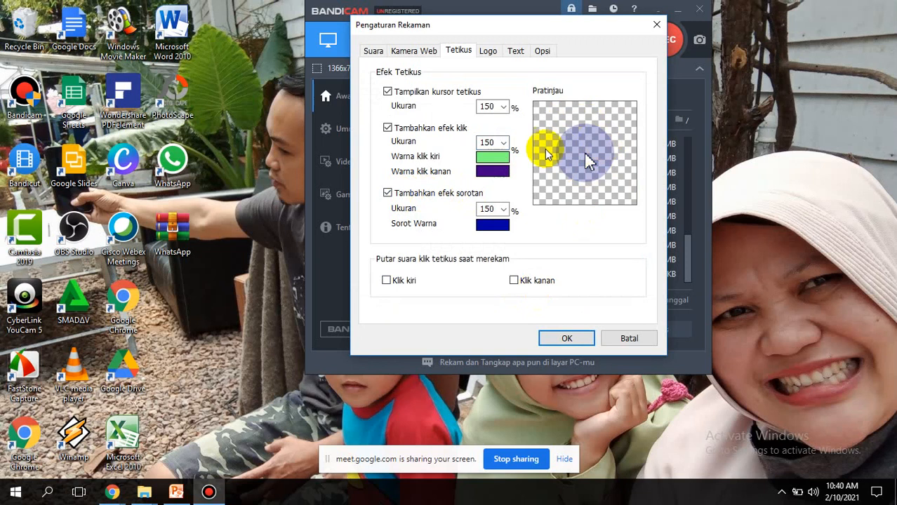
click(504, 209)
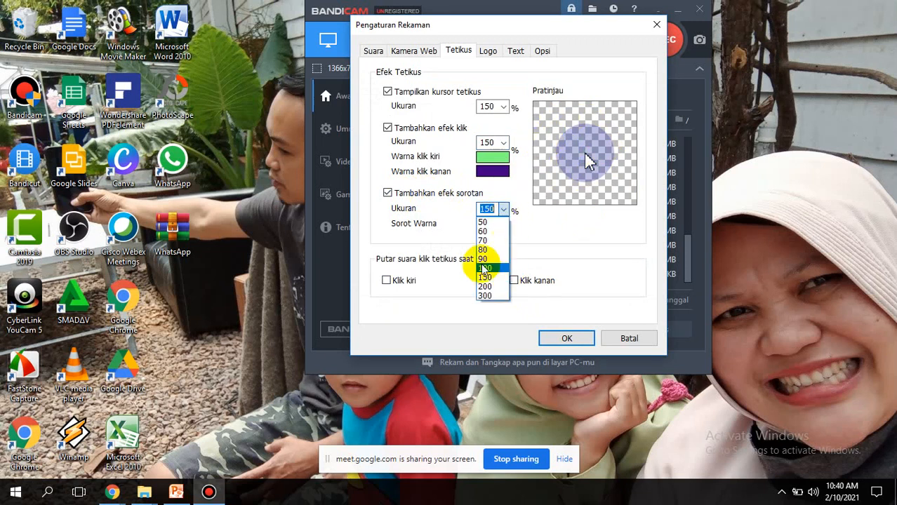
click(482, 260)
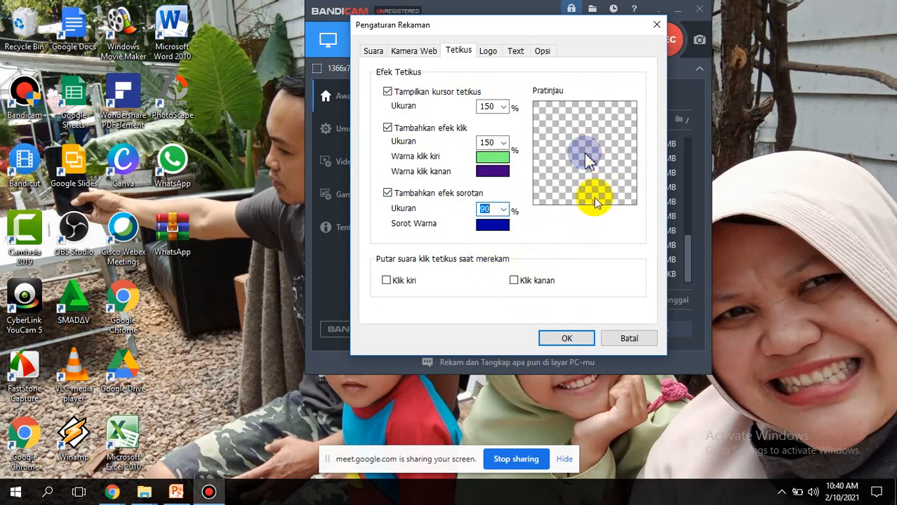
click(493, 225)
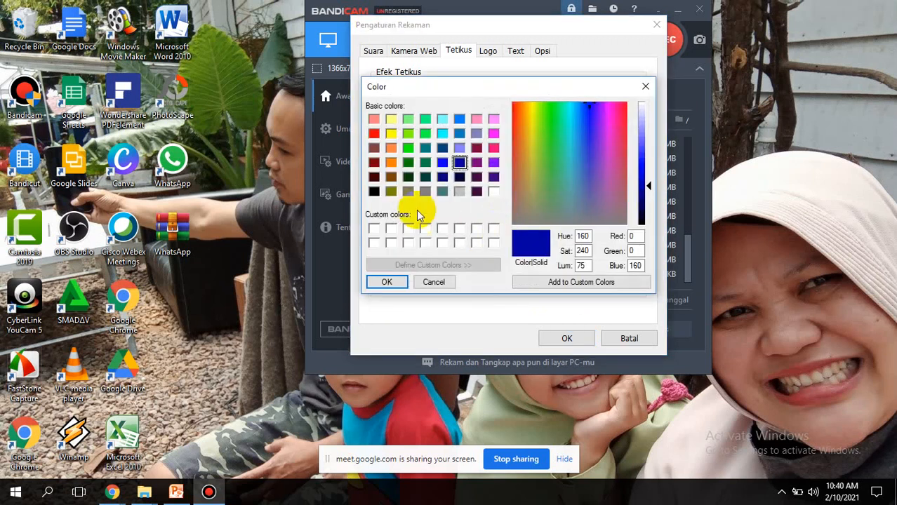
click(374, 120)
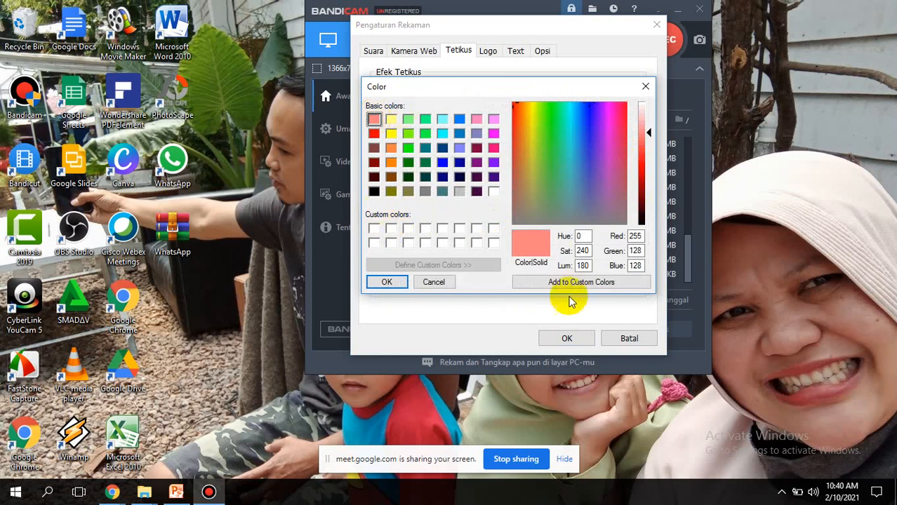
click(387, 282)
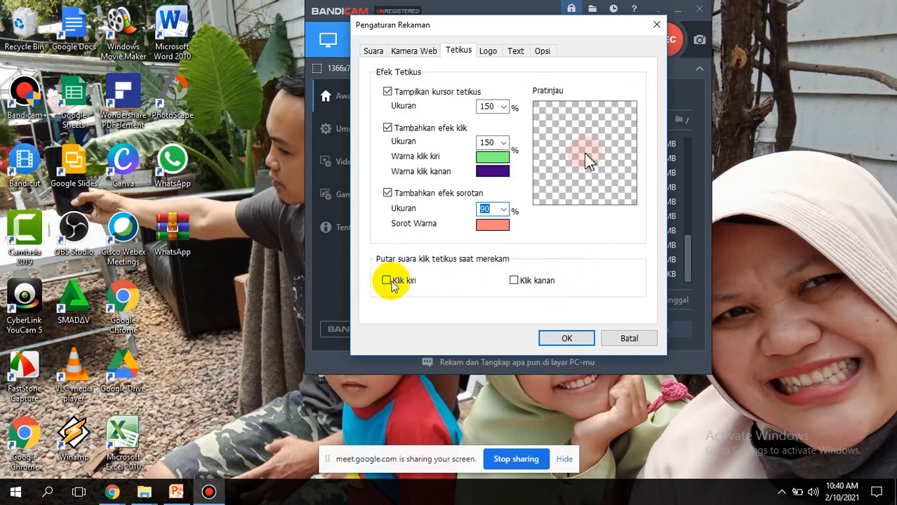
Step: Try the left- and right-click recording sounds (Klik kiri, Klik kanan), turn both off again, and apply the mouse settings
click(388, 280)
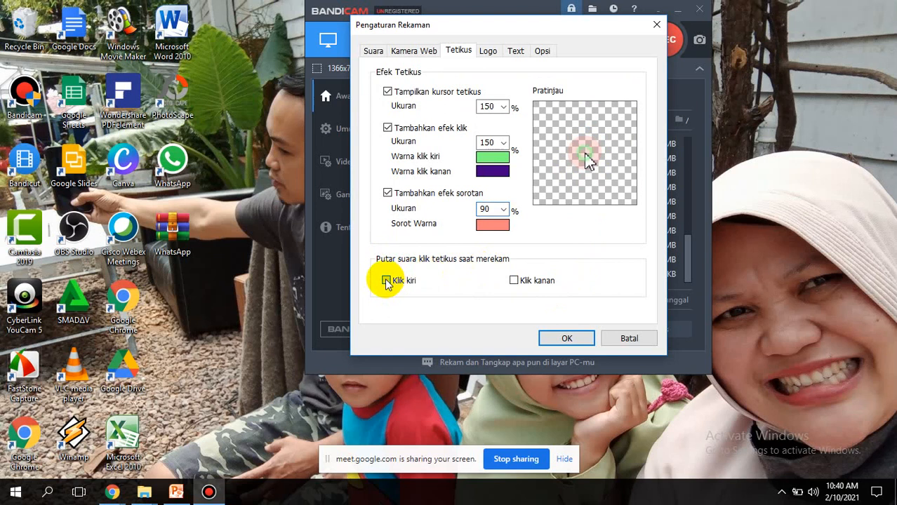
click(514, 281)
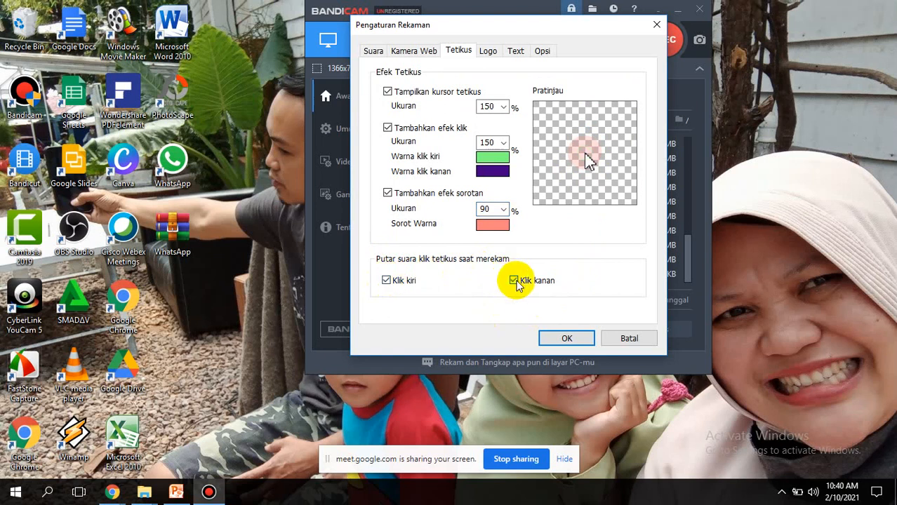
click(514, 281)
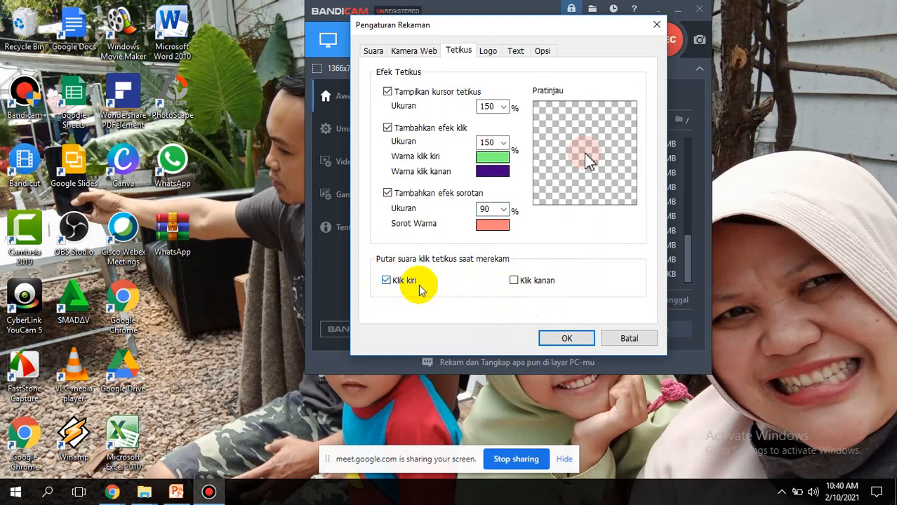
click(393, 282)
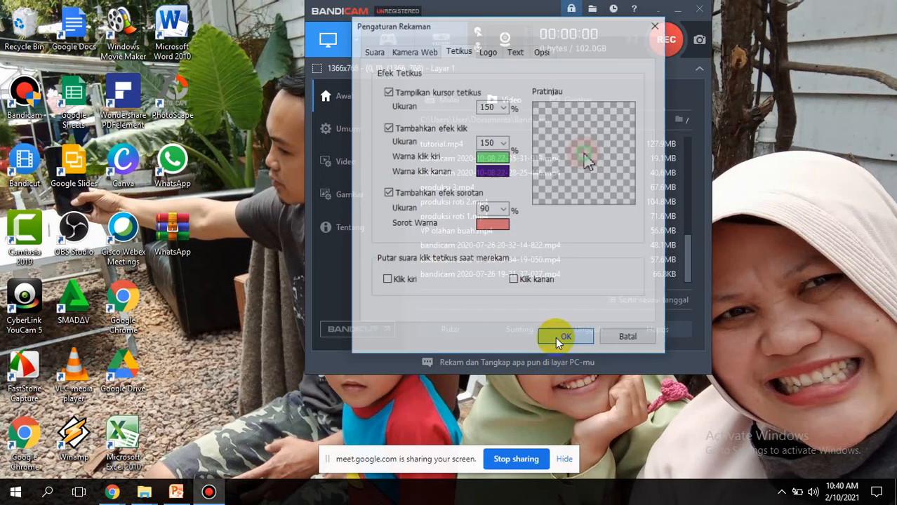
click(558, 339)
Step: In the webcam settings, toggle the webcam overlay off and back on, keeping HP Truevision HD as the camera
click(505, 39)
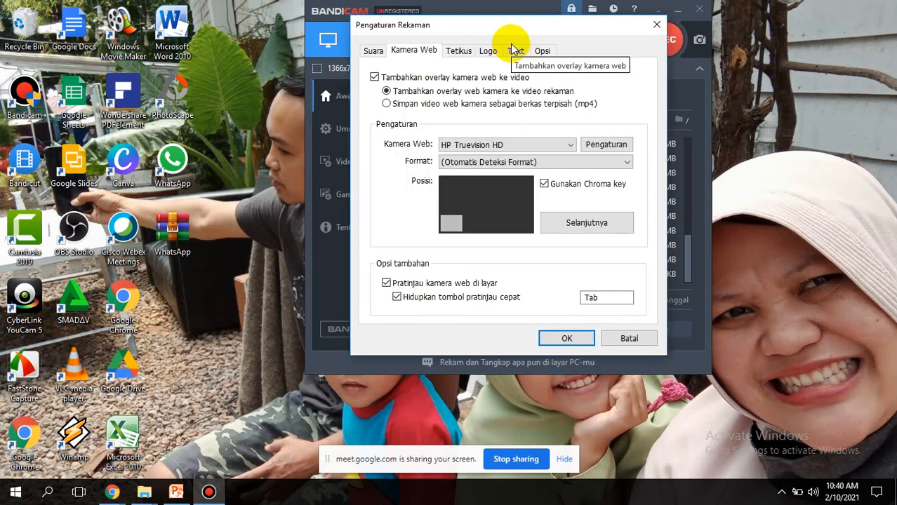
click(376, 78)
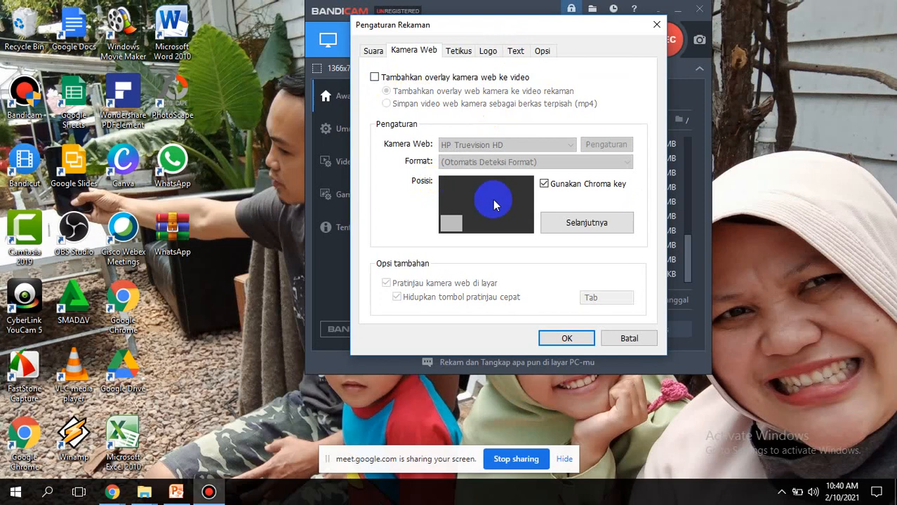
click(376, 78)
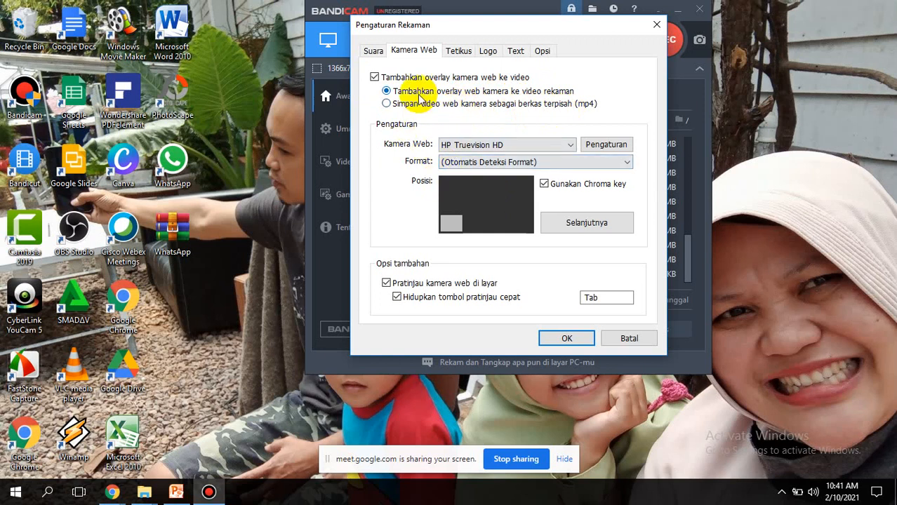
click(557, 144)
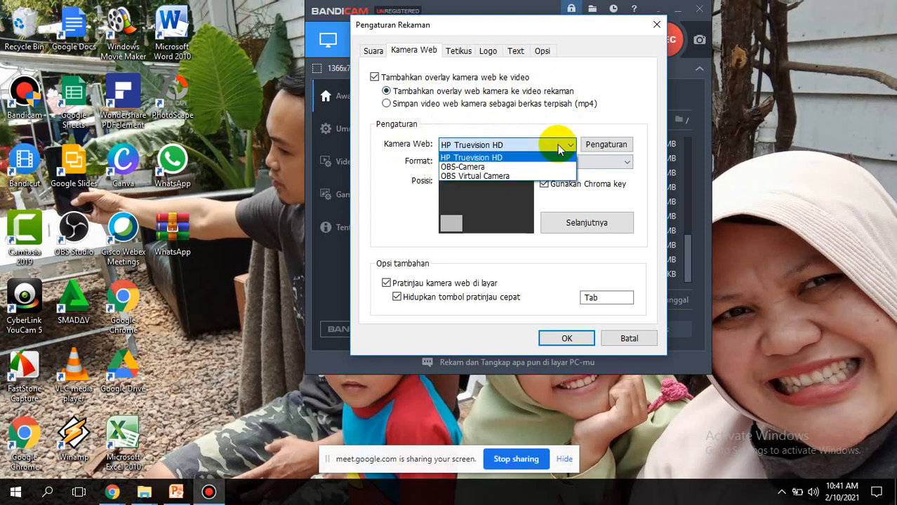
click(558, 144)
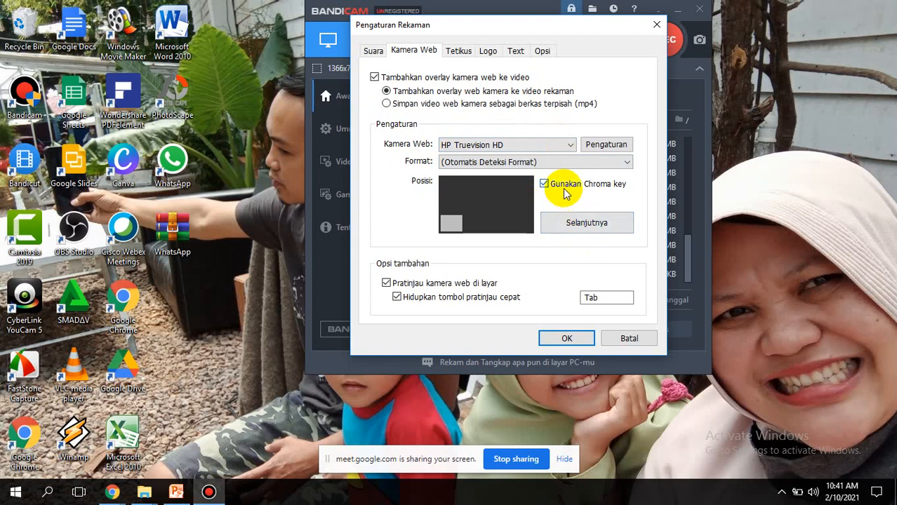
Step: Try the preset webcam overlay positions in the advanced settings and set the overlay to the lower-left corner of the video at 30% size
click(576, 223)
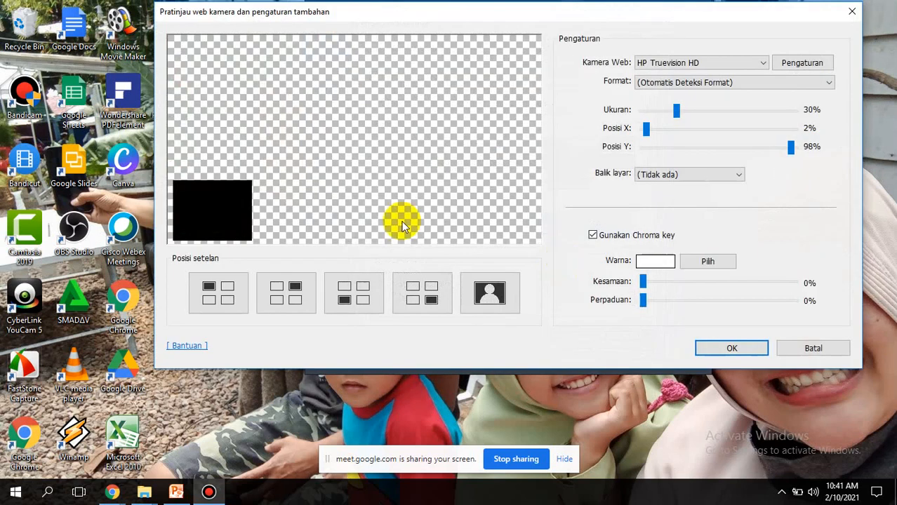
click(218, 298)
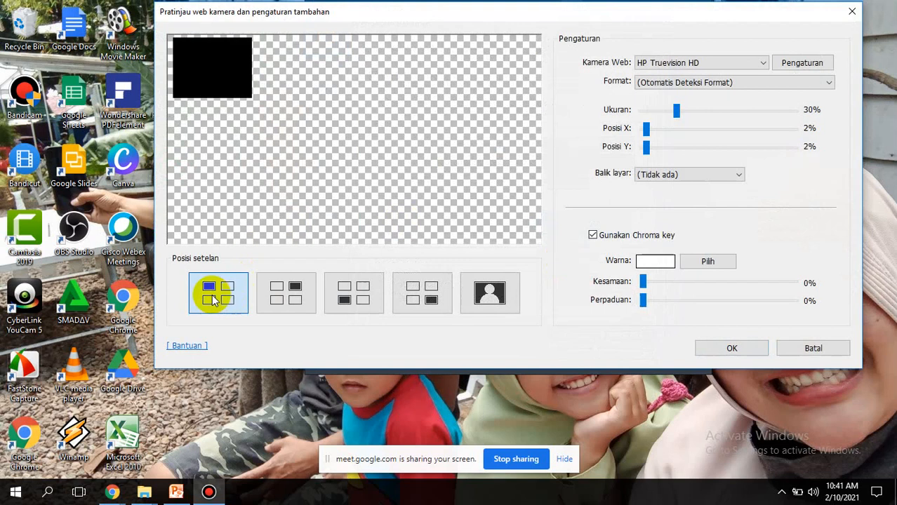
click(273, 294)
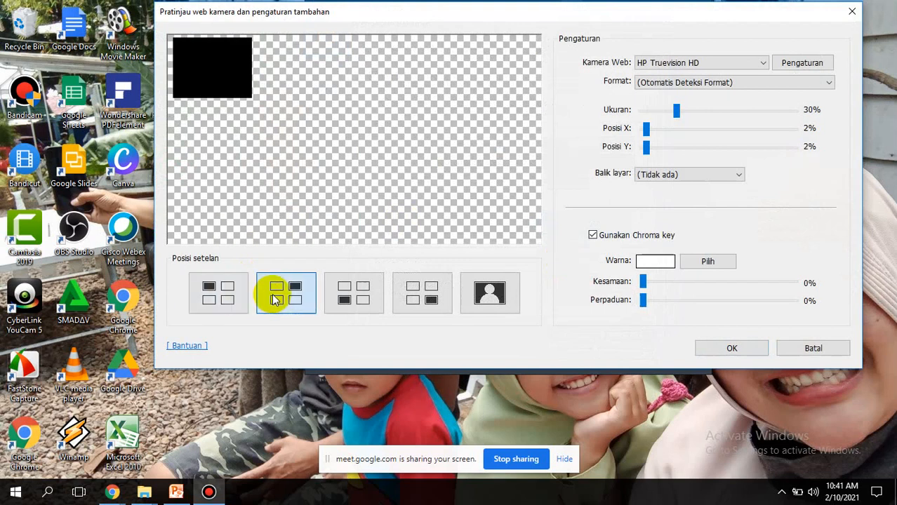
click(353, 302)
click(414, 301)
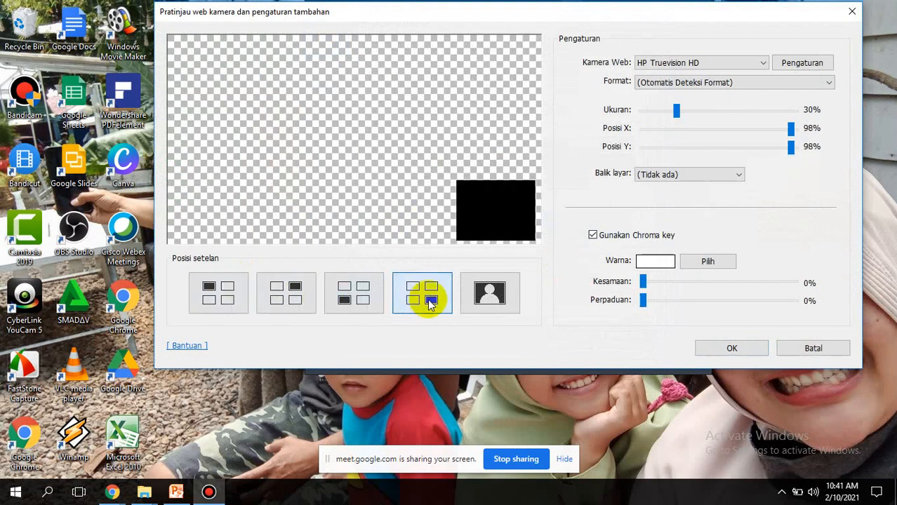
click(486, 294)
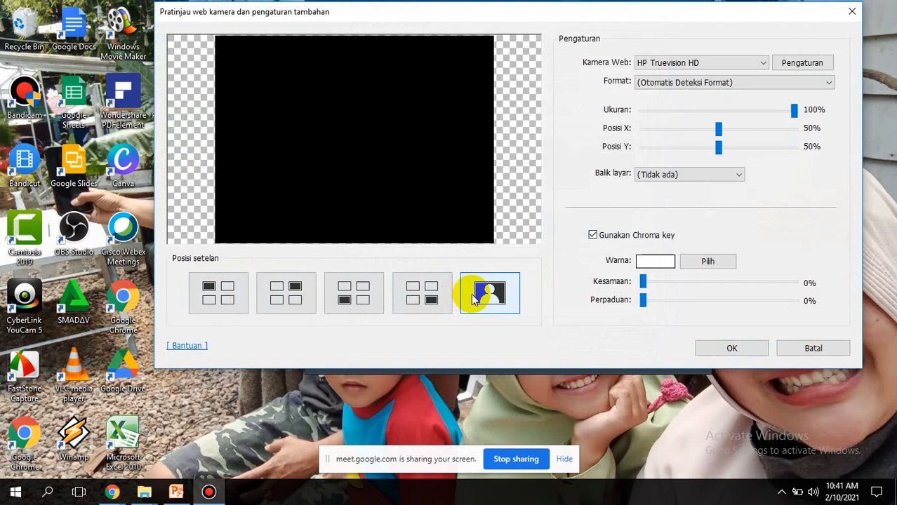
click(346, 310)
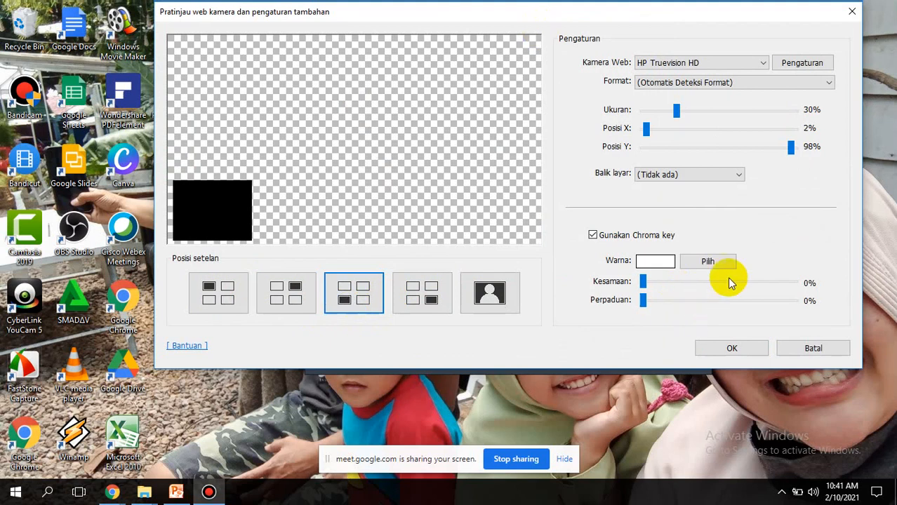
click(732, 349)
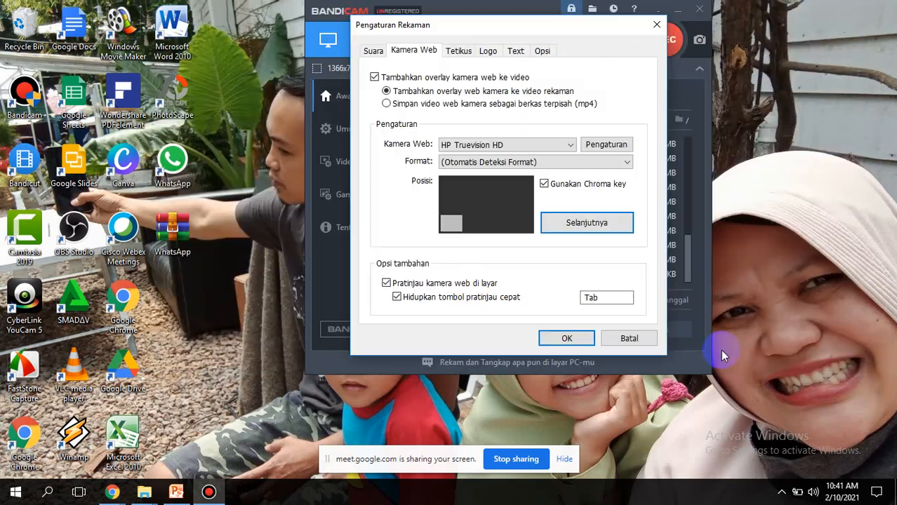
Step: Toggle the on-screen webcam preview and its Tab hotkey off and back on, and apply the webcam settings
click(398, 298)
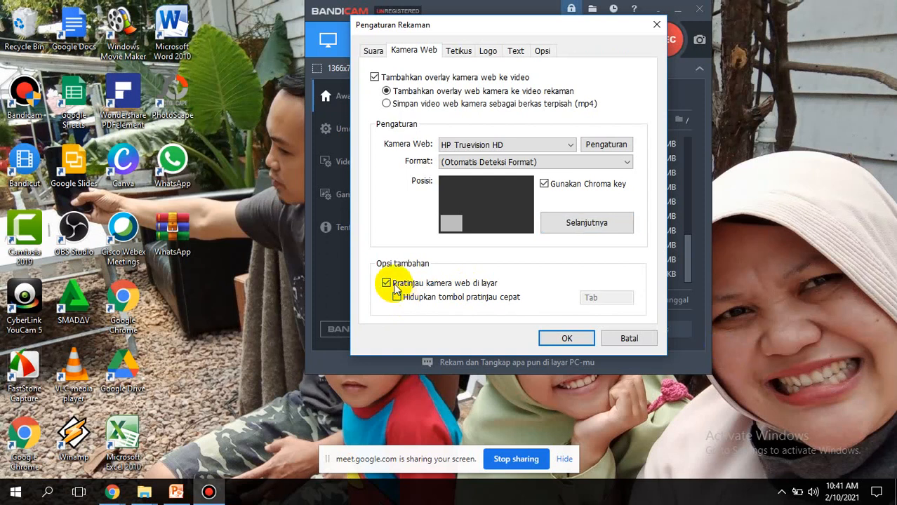
click(395, 286)
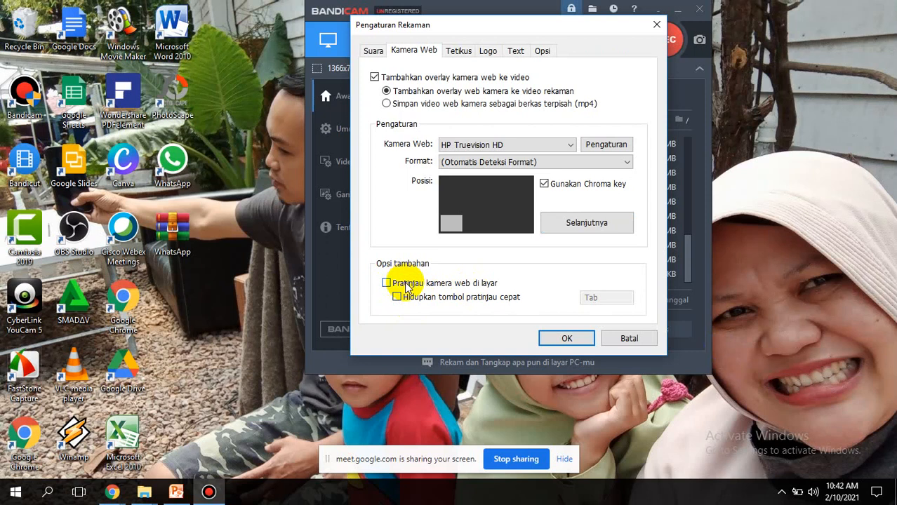
click(405, 284)
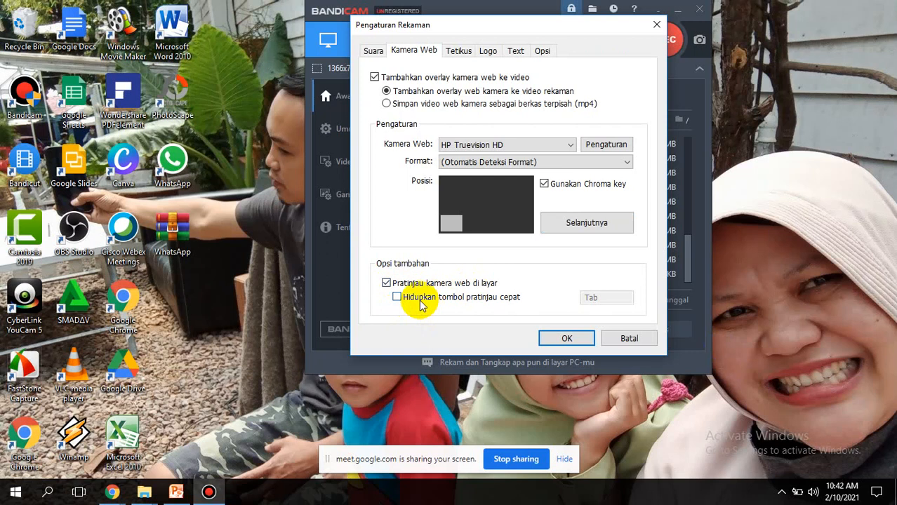
click(420, 302)
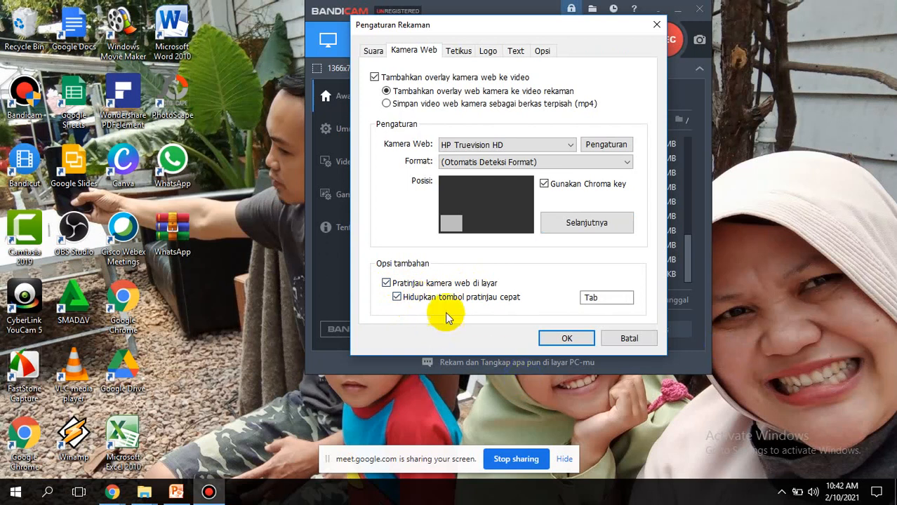
click(566, 340)
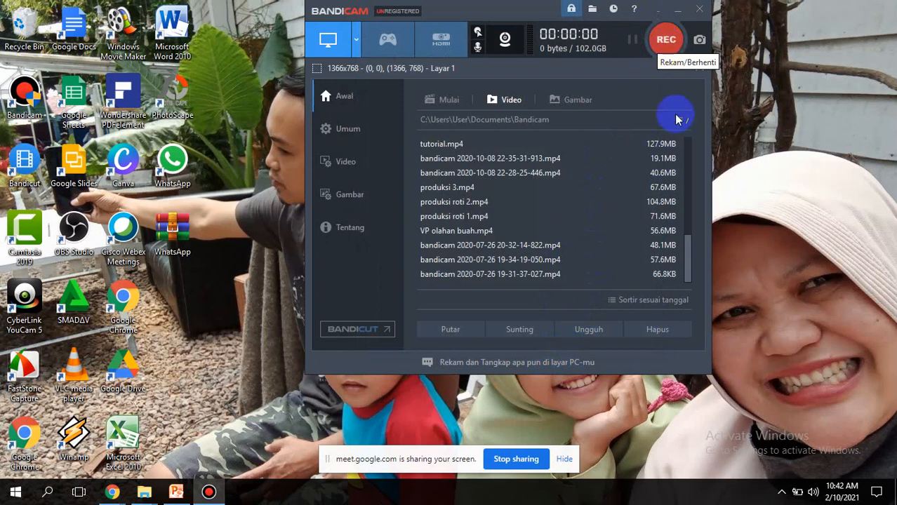
Step: Record a short full-screen test video and stop the recording
click(667, 39)
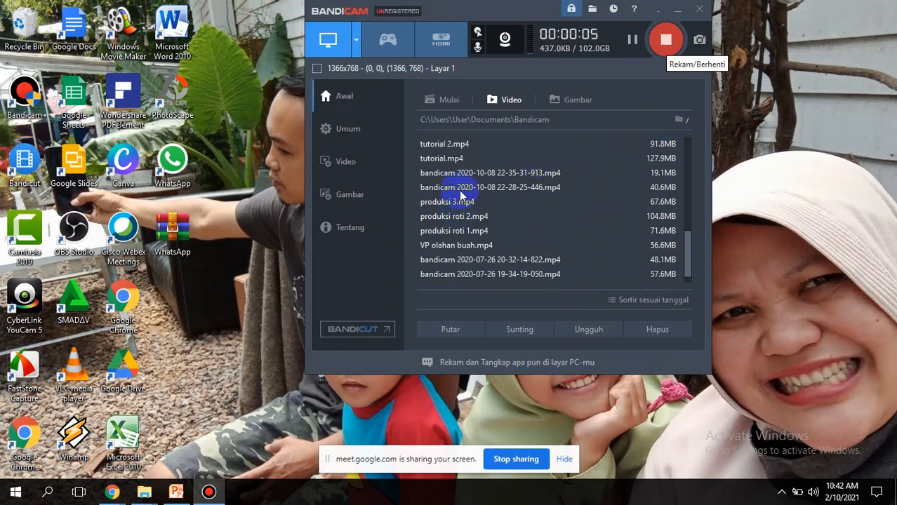
key(F12)
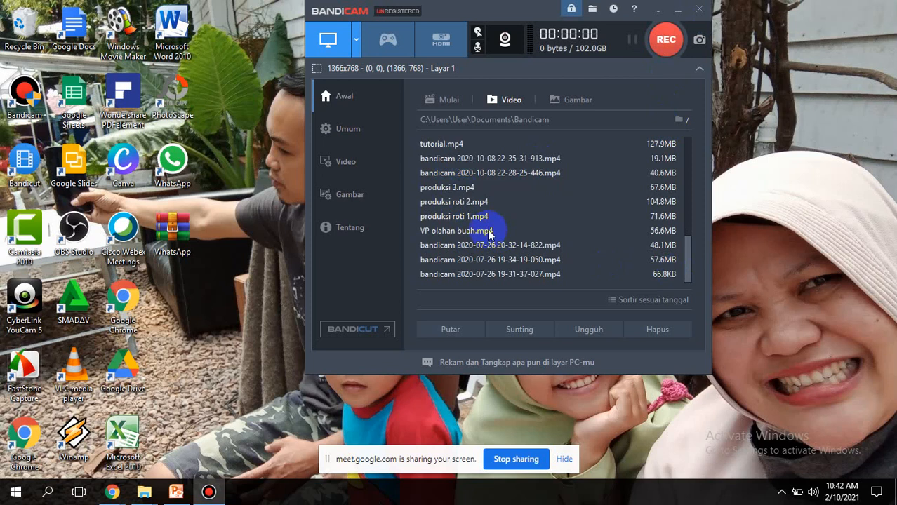
Step: Look for the newest recording in the video list and switch to the Bandicam documents folder in File Explorer
scroll(485, 231, up, 10)
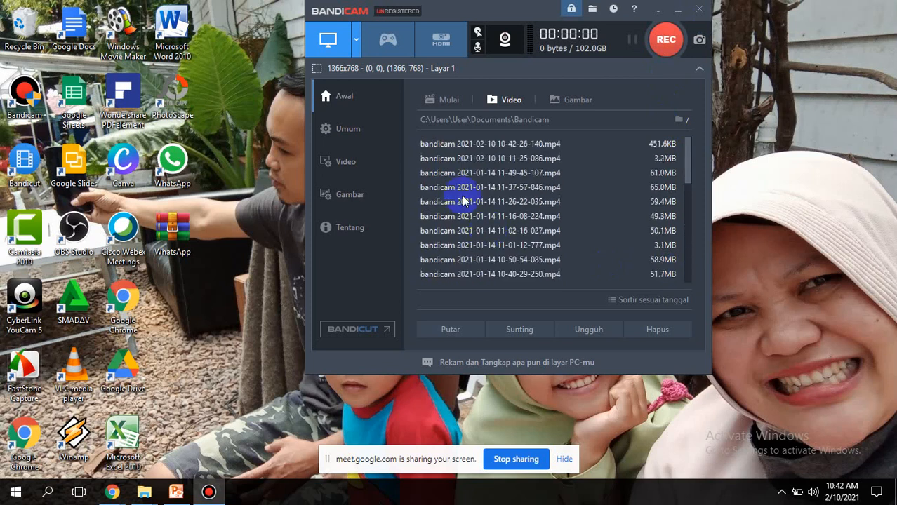
mouse_move(149, 493)
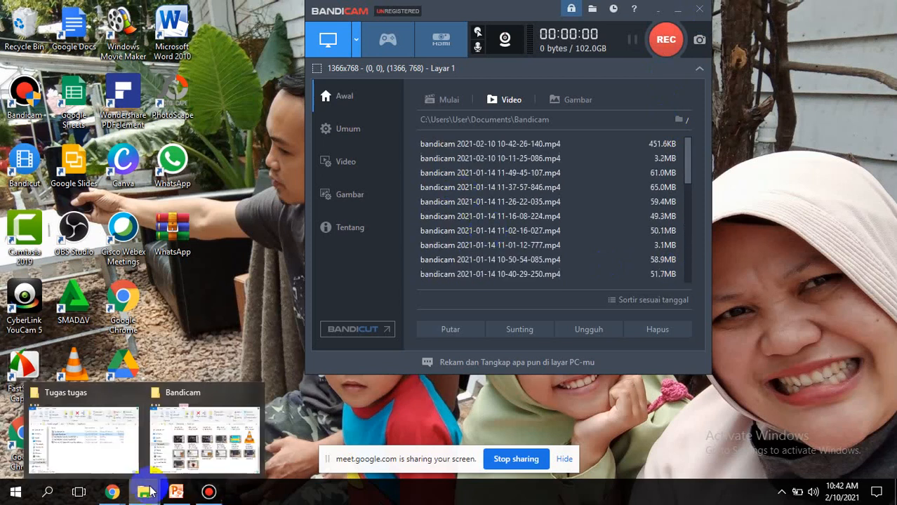
click(179, 442)
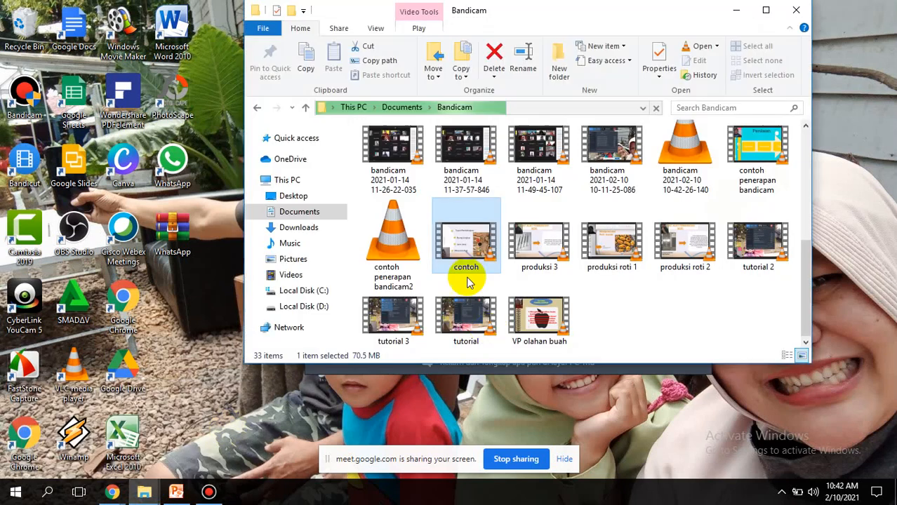